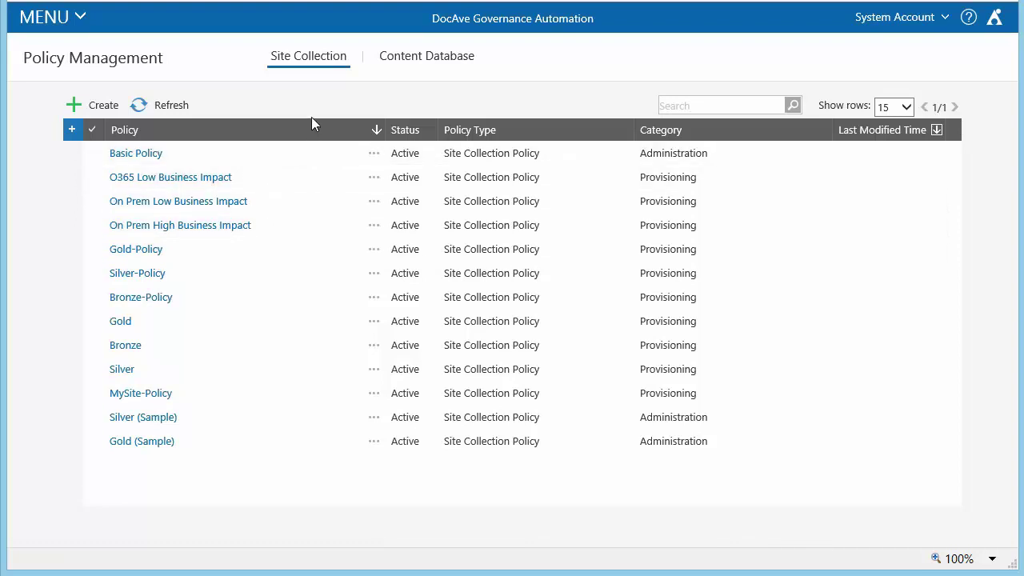
- Start a new content database policy named SP2016_500GB in the Administration category
click(438, 63)
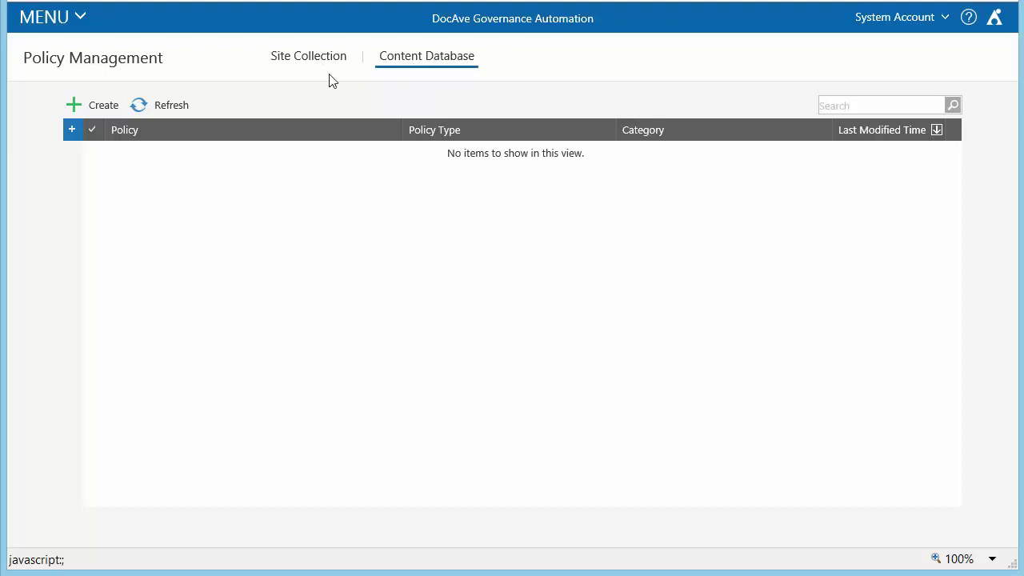
click(103, 104)
click(535, 160)
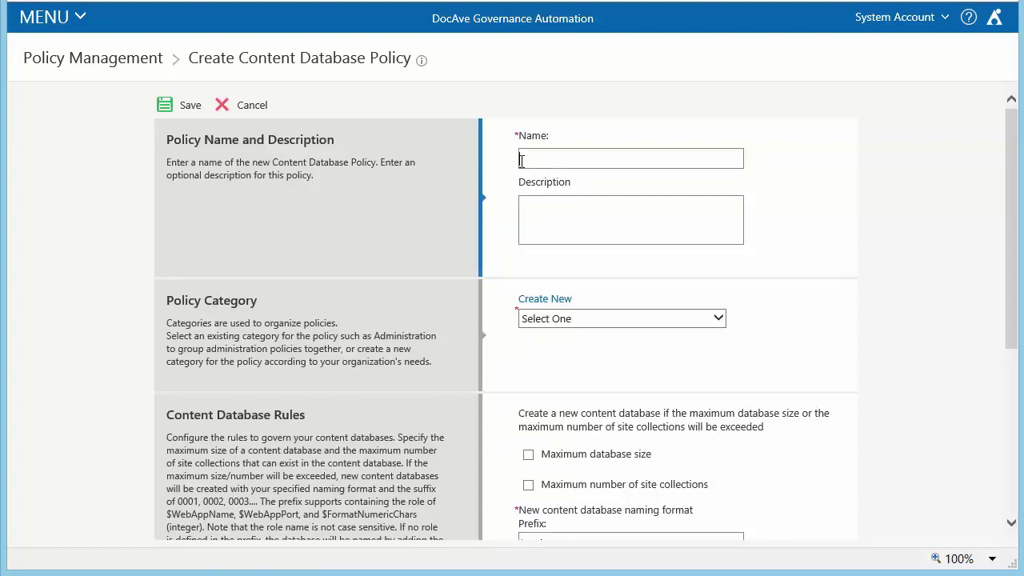
text(SP2016_500GB)
key(Tab)
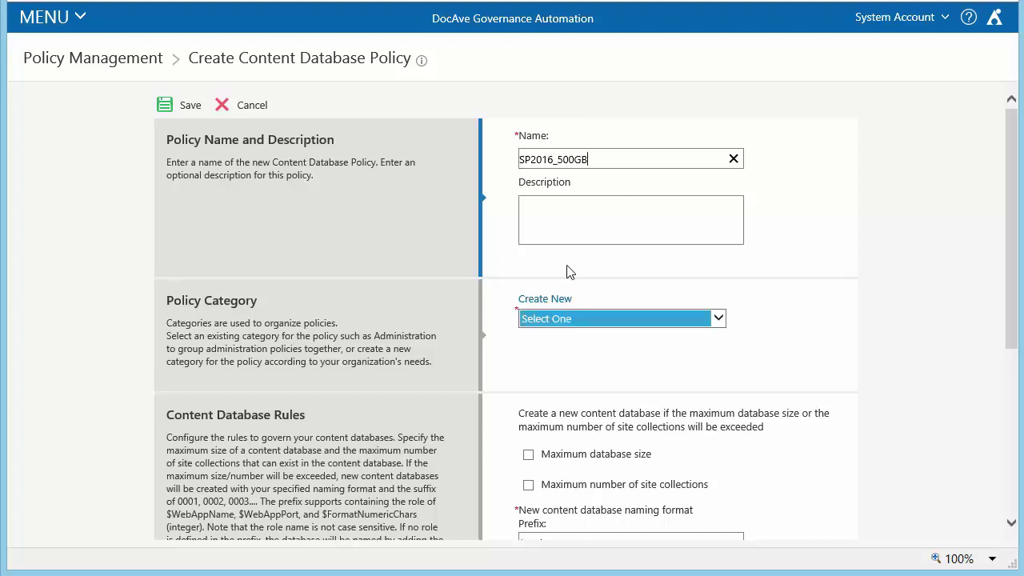
click(530, 322)
click(542, 332)
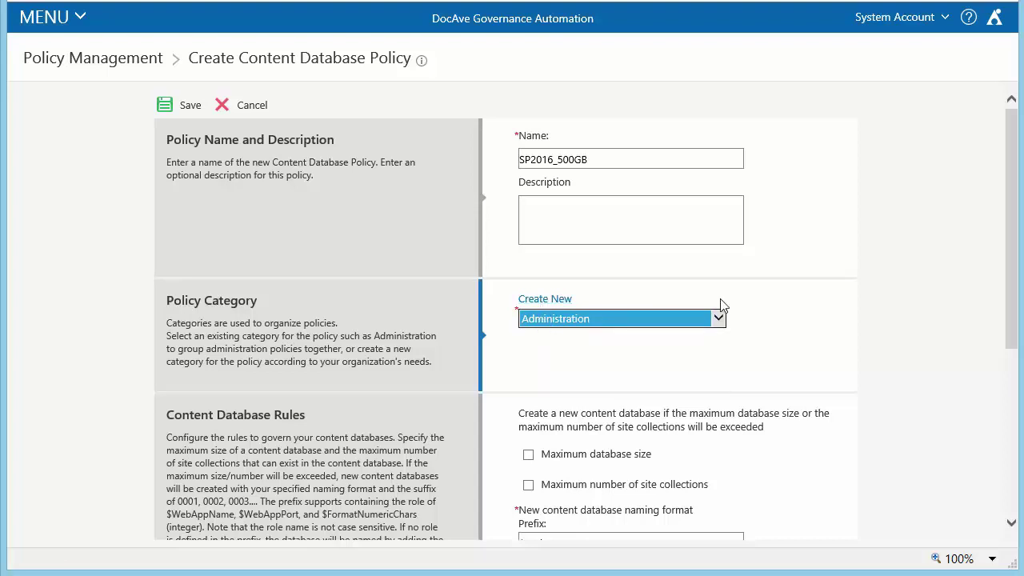
- Enable the maximum database size rule for the content database policy and set it to 500 GB
click(1015, 156)
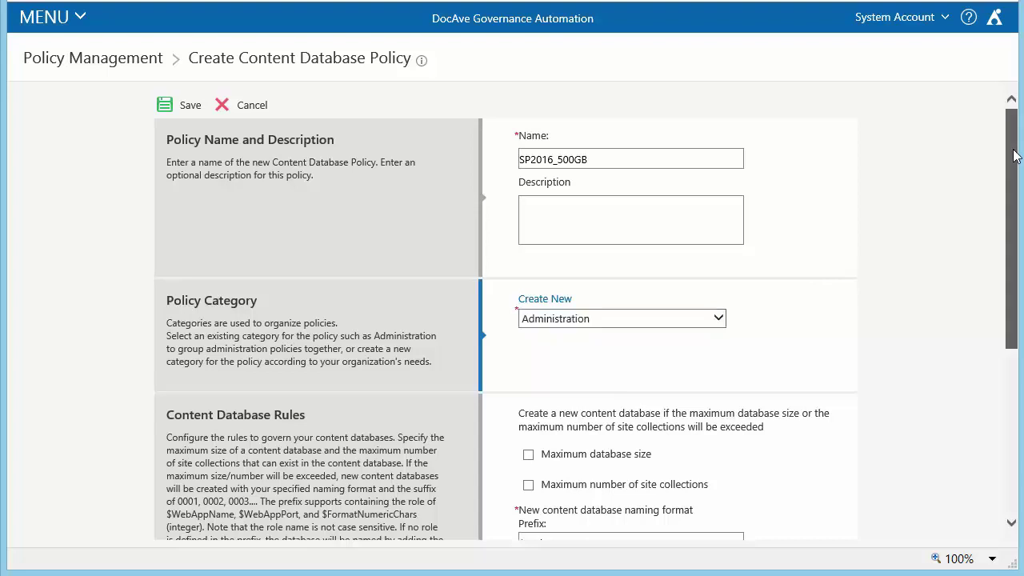
drag(1015, 156, 1014, 284)
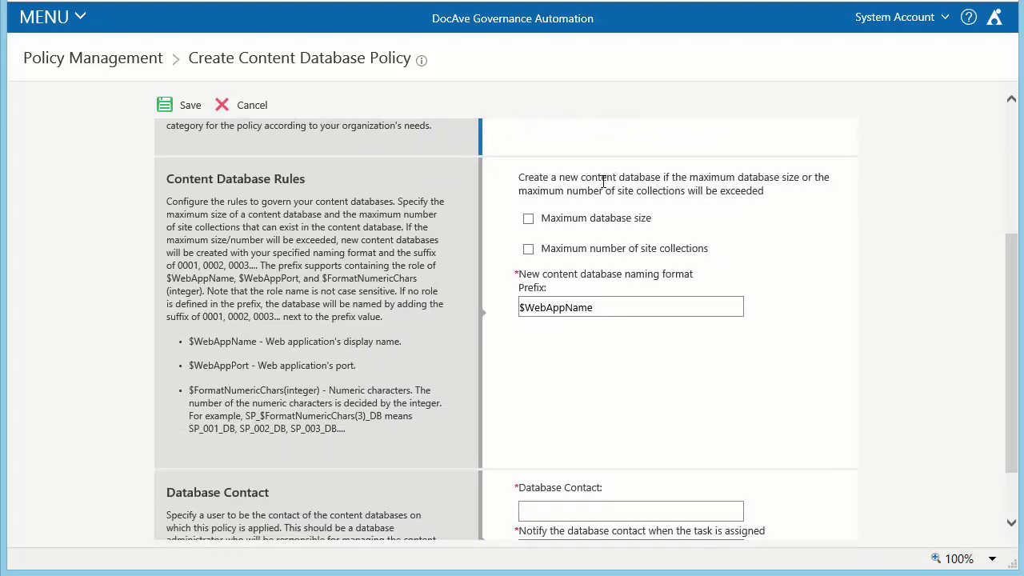
click(528, 220)
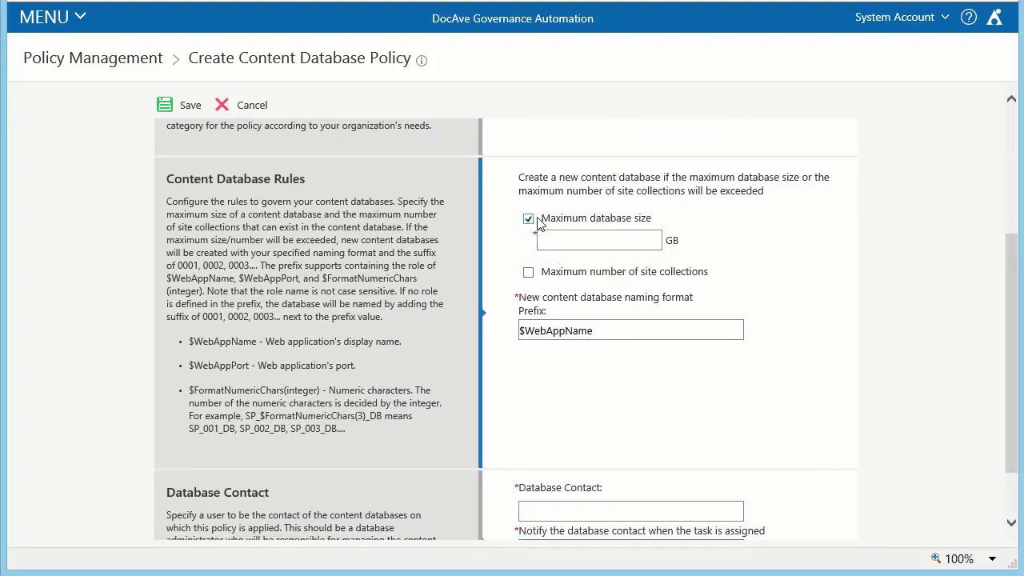
click(549, 240)
text(500)
- Set the new content database naming prefix to SP_$WebAppName_500GB_
click(520, 330)
text(SP)
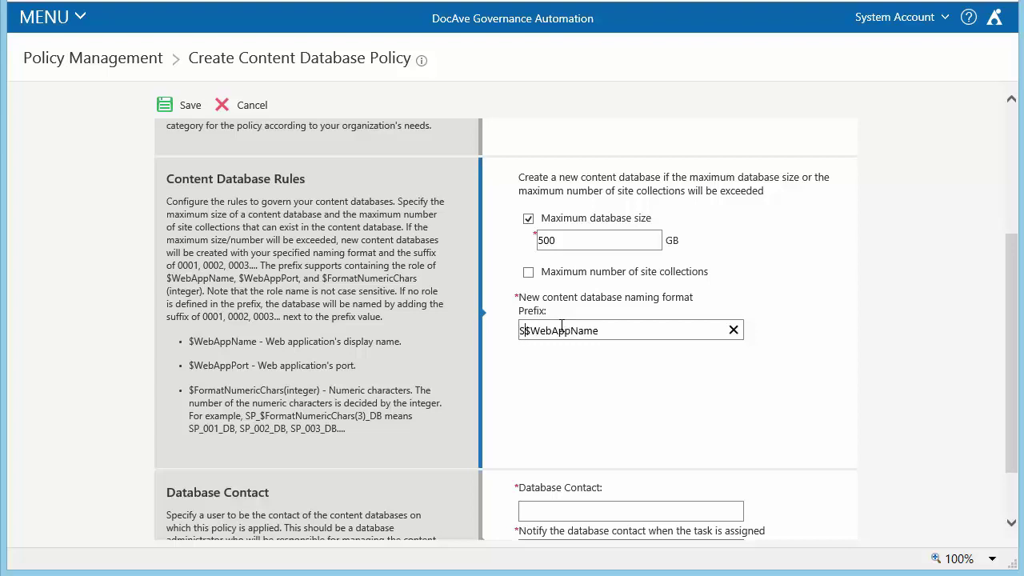
text(-)
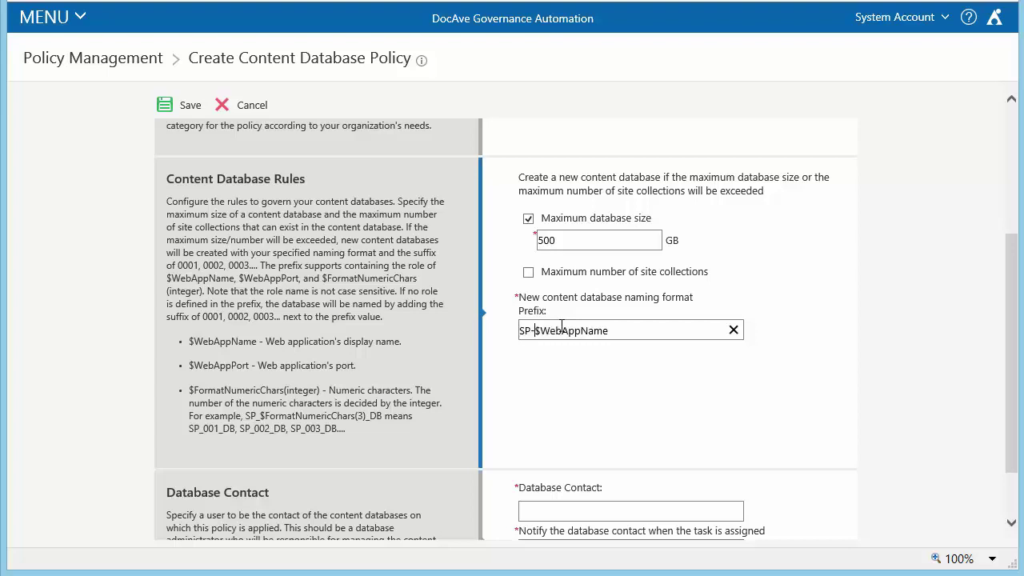
key(BackSpace)
text(_)
text(_500GB_)
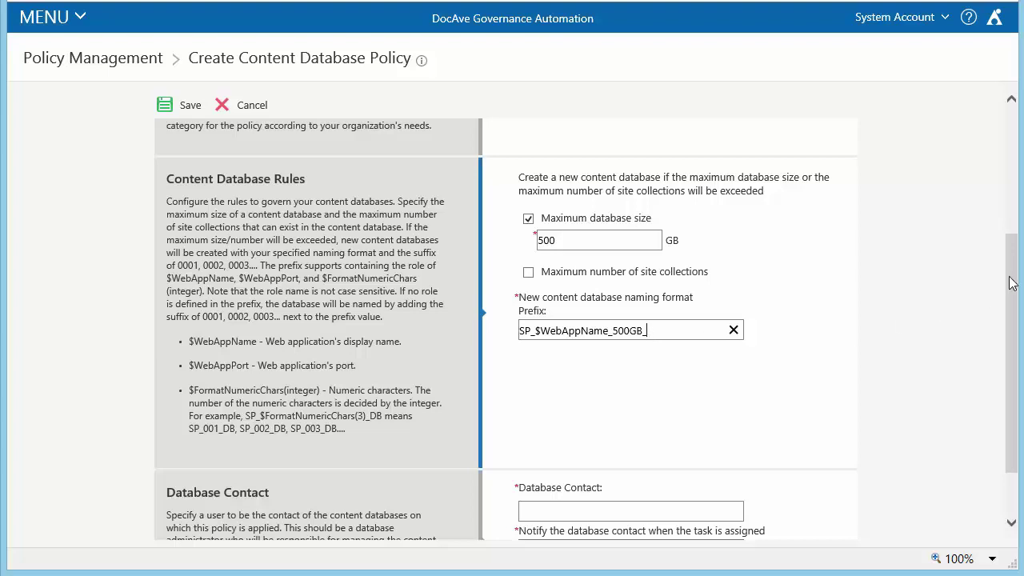
- Enter the database contact's name, choose the matching user, and save the content database policy
drag(1013, 285, 1016, 387)
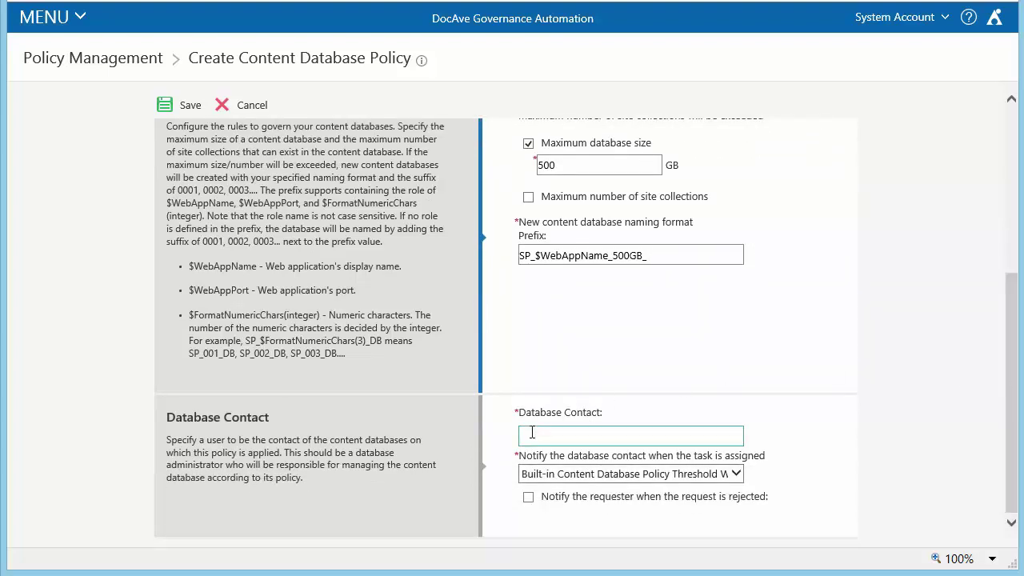
click(531, 433)
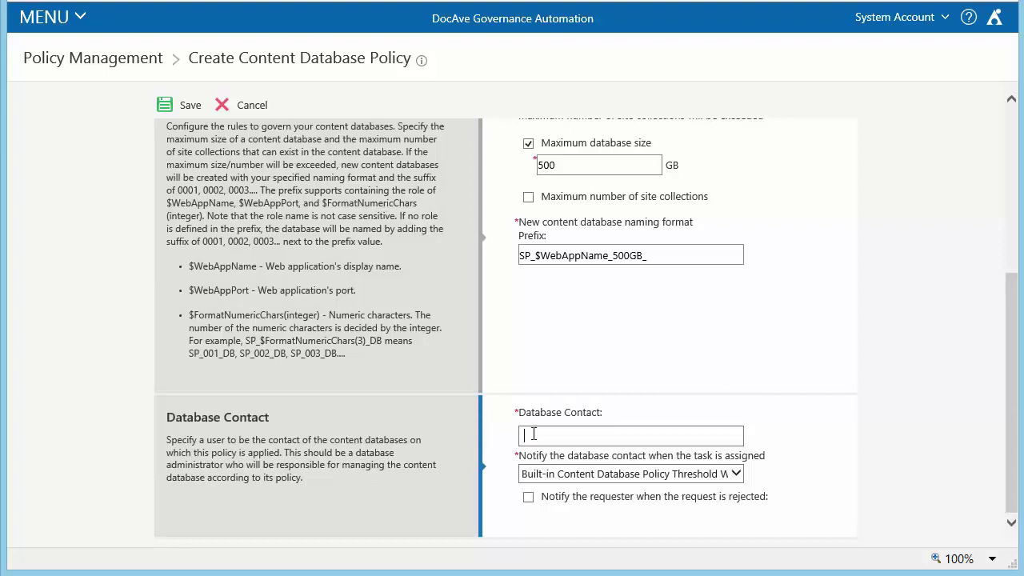
click(660, 254)
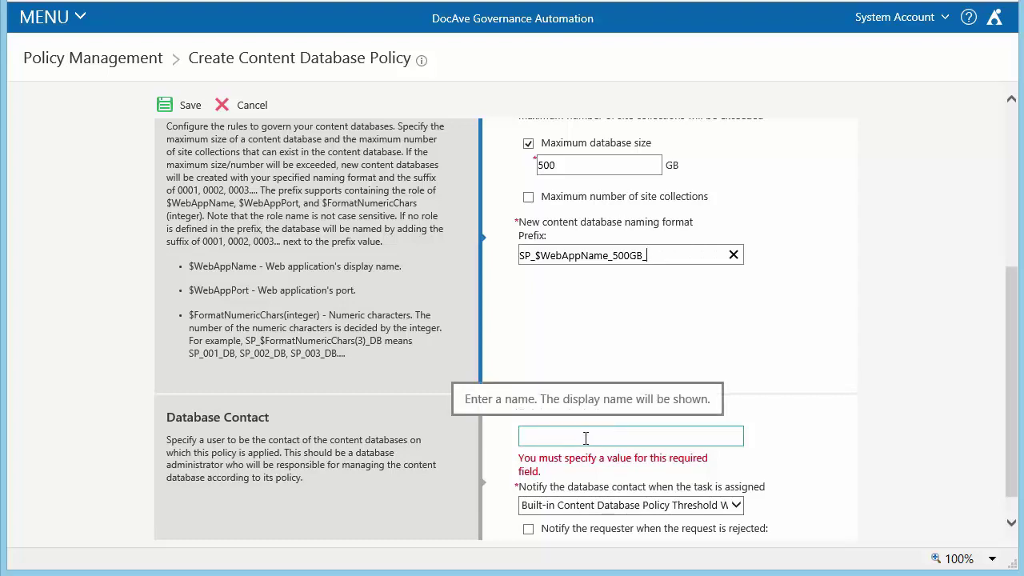
click(540, 436)
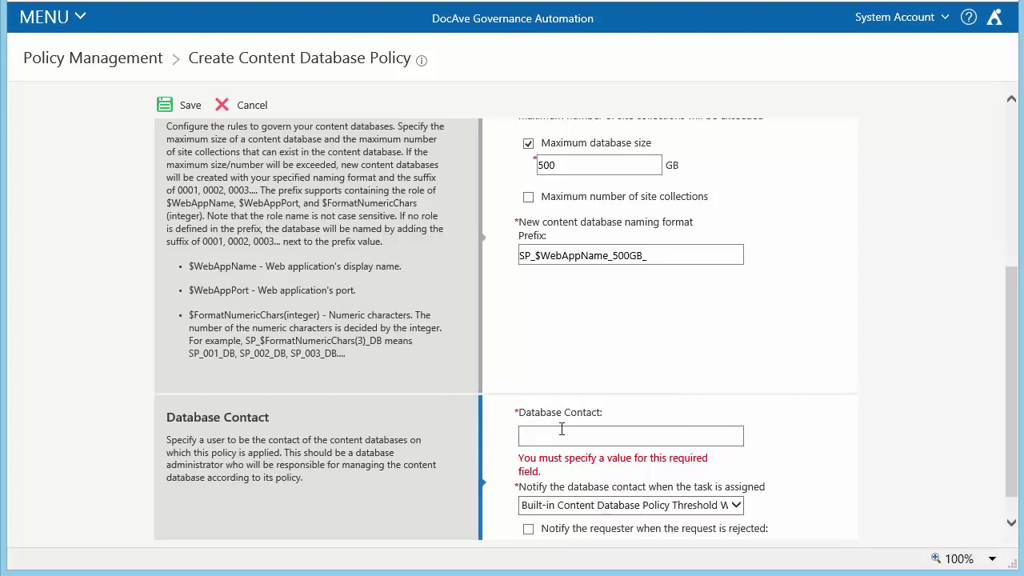
text(john)
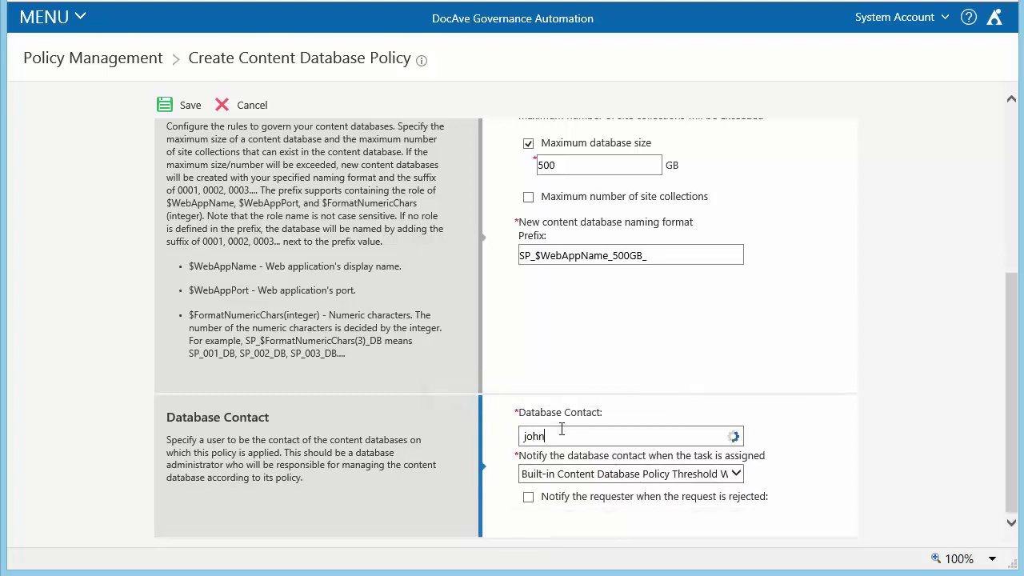
click(562, 458)
click(190, 107)
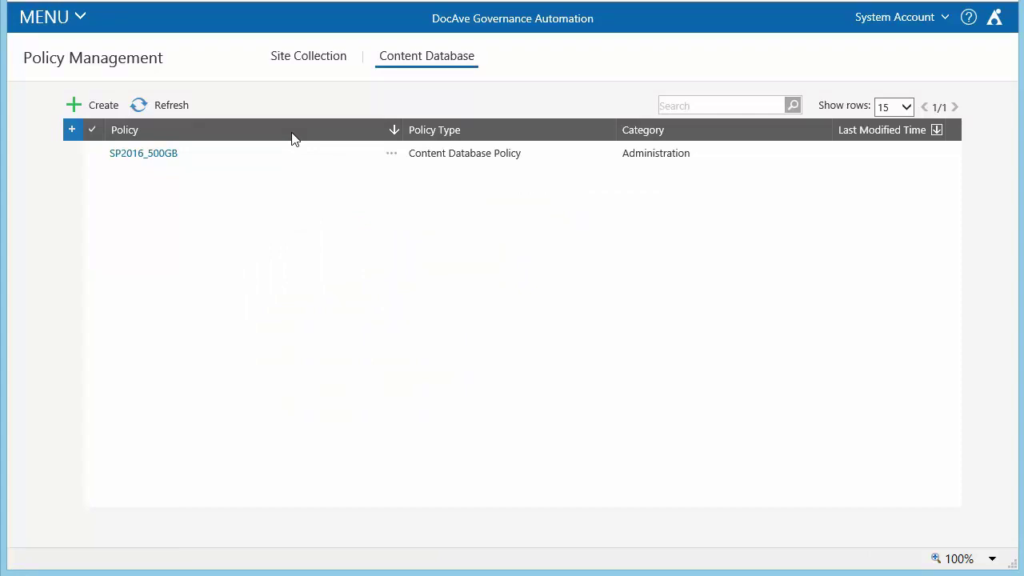
- Review the basic settings in the details of the SP2016_500GB policy, and close them
click(159, 154)
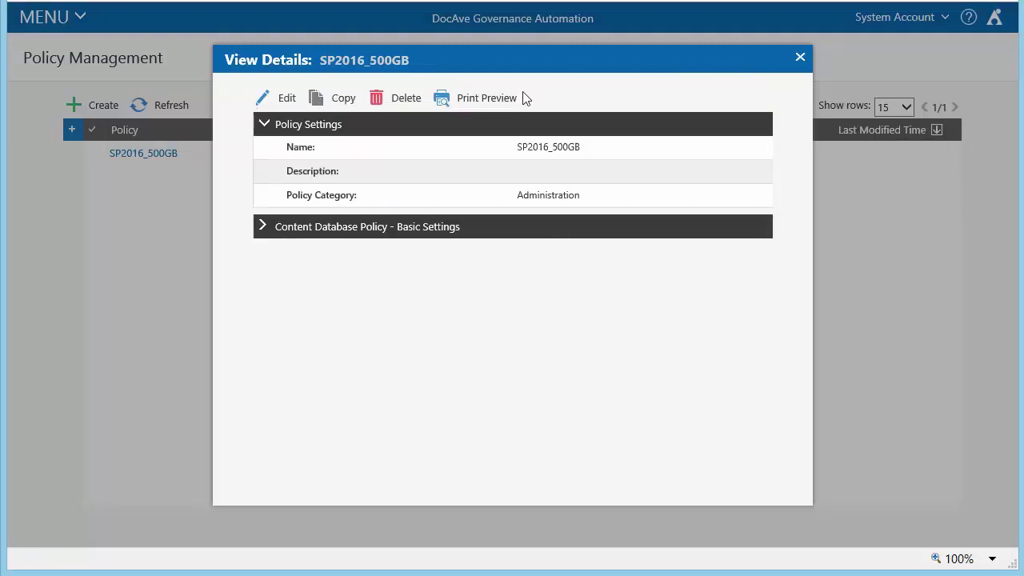
click(263, 227)
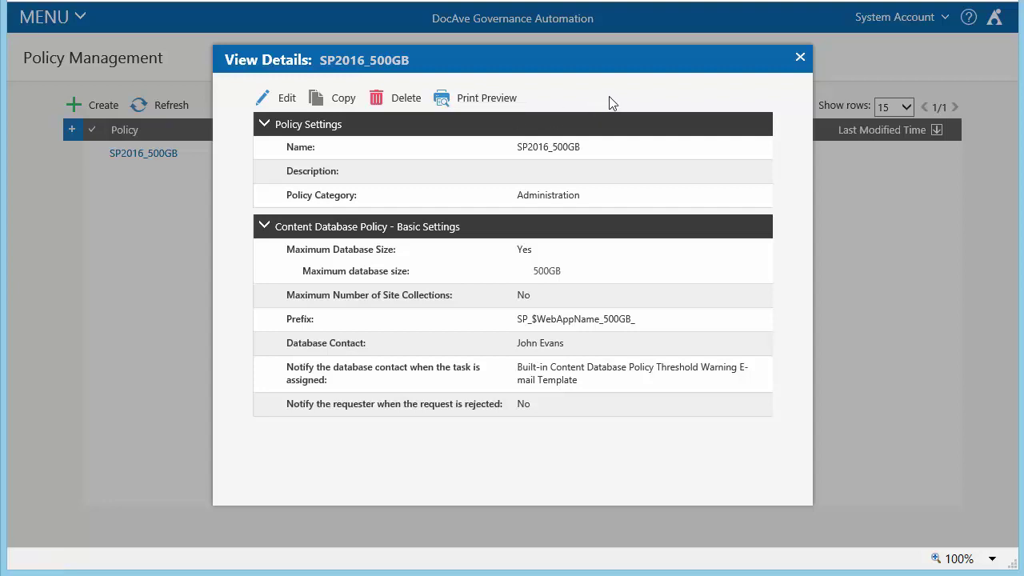
click(800, 63)
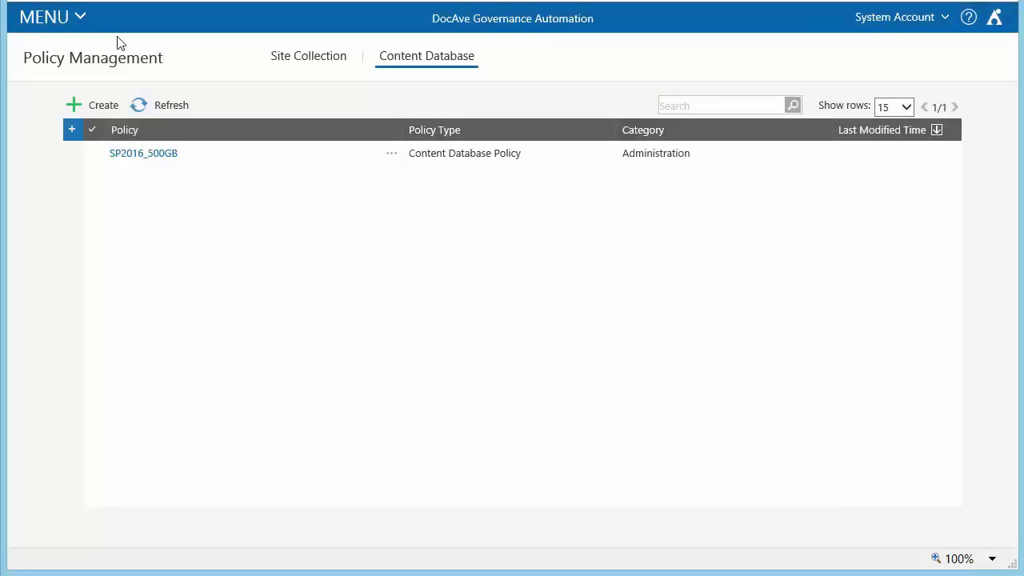
- Return to the site collection policies by way of the home page and deactivate Basic Policy
click(83, 23)
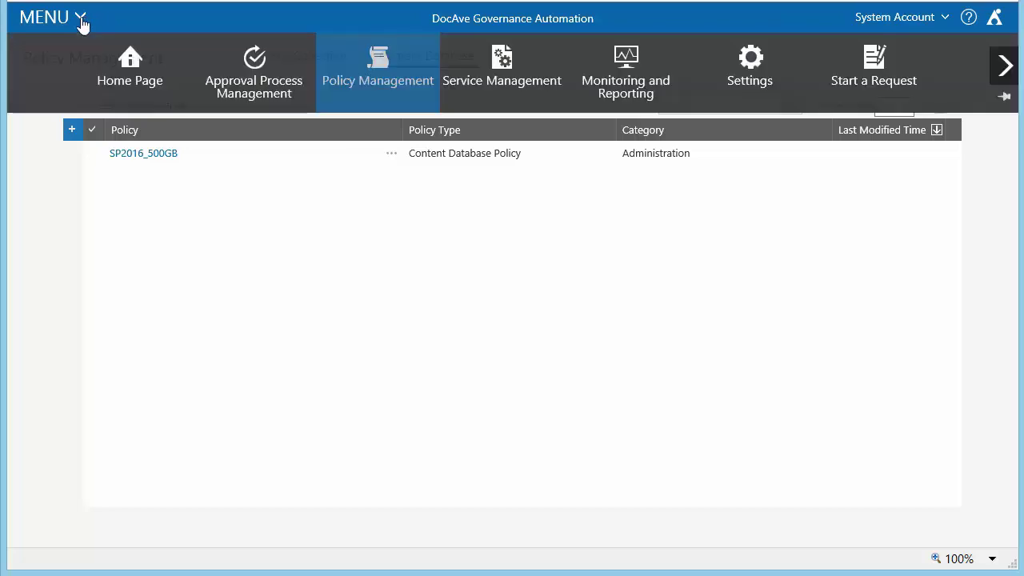
click(135, 67)
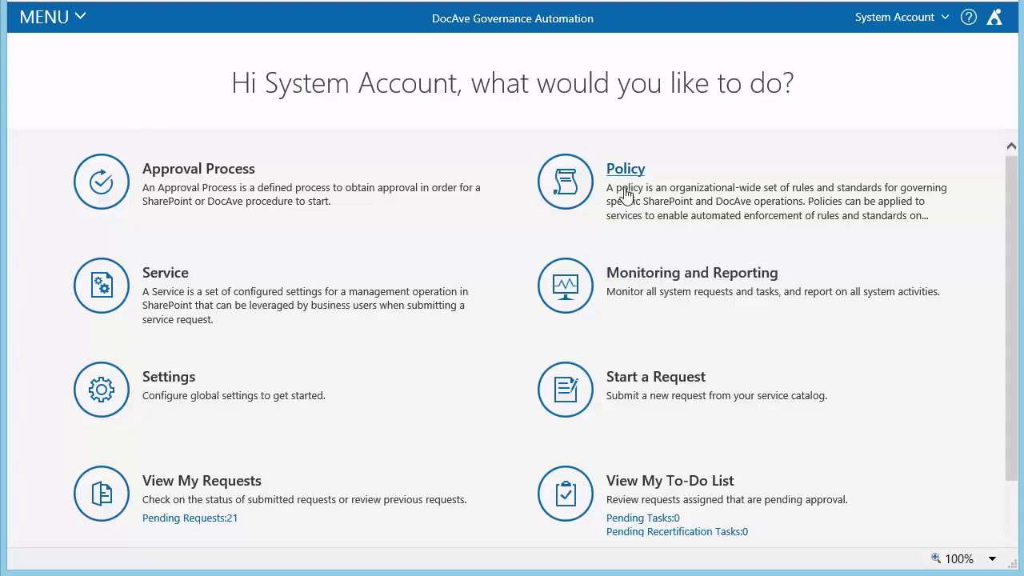
click(624, 176)
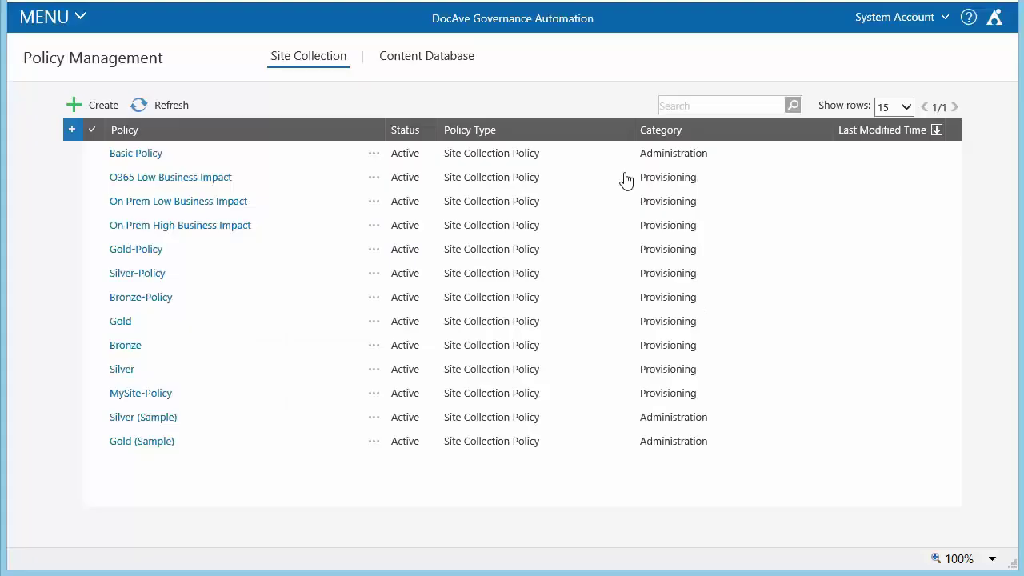
click(147, 160)
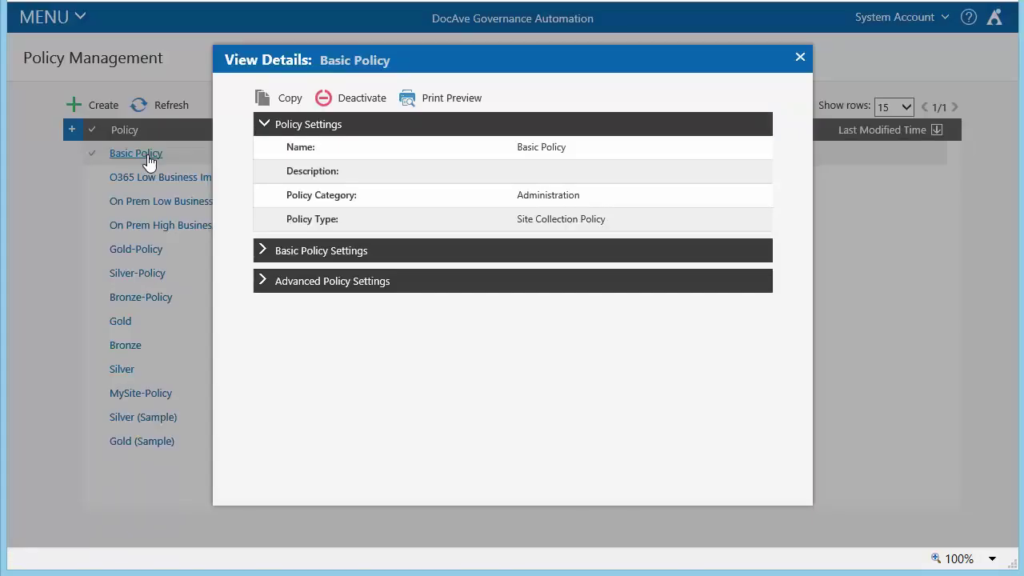
click(362, 99)
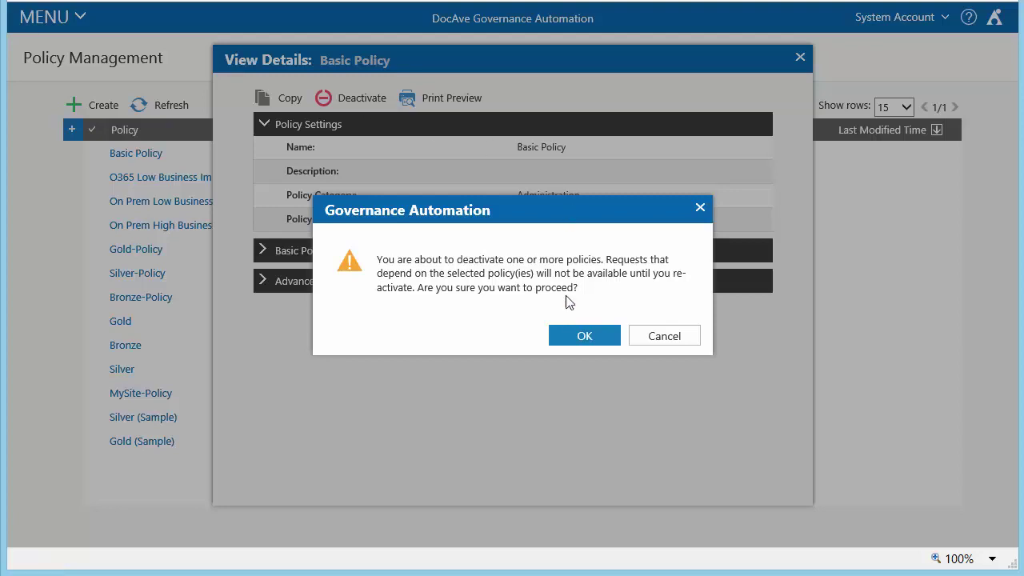
click(584, 337)
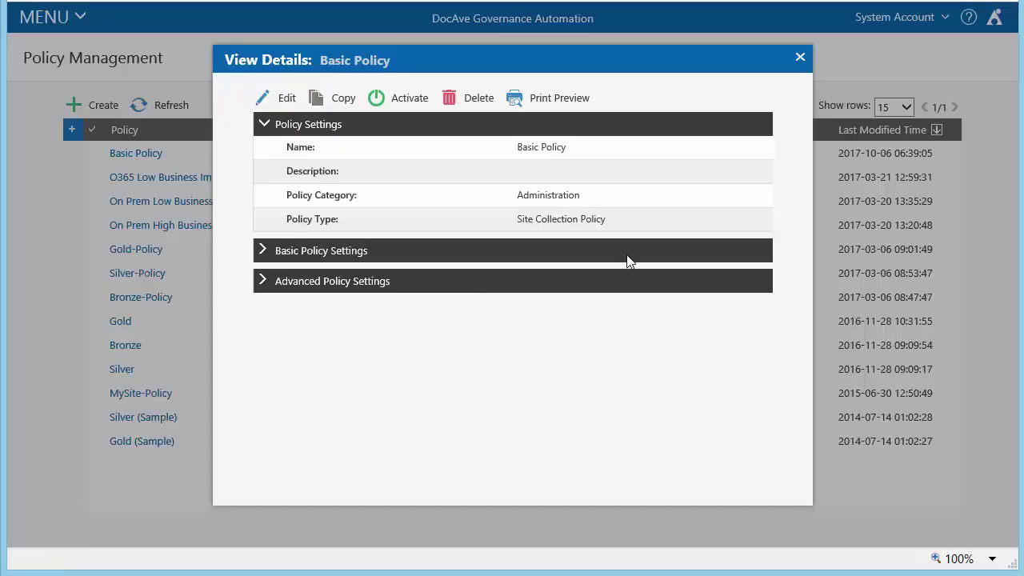
- Edit Basic Policy to use the content database policy SP2016_500GB
click(287, 99)
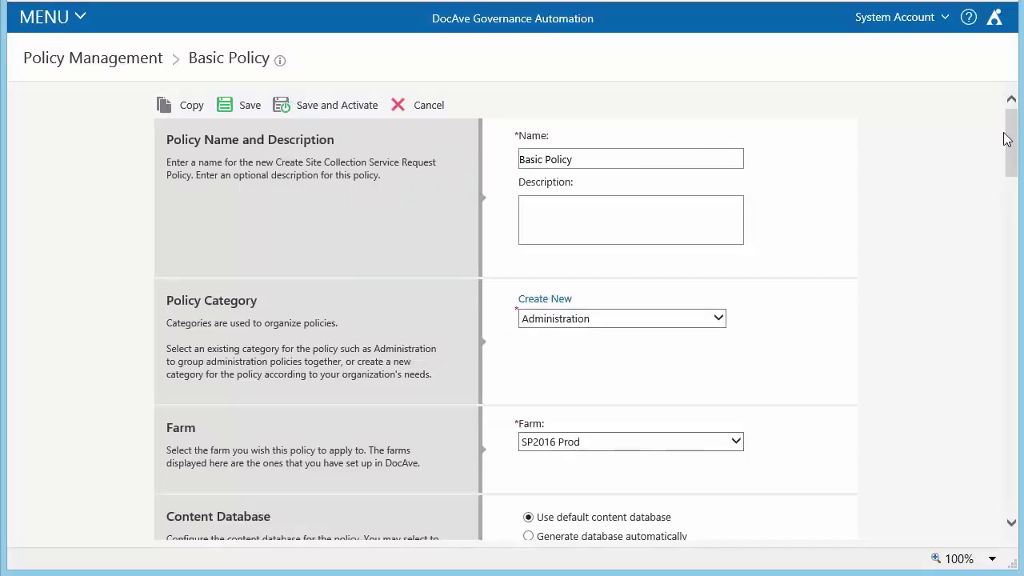
drag(1011, 138, 1015, 190)
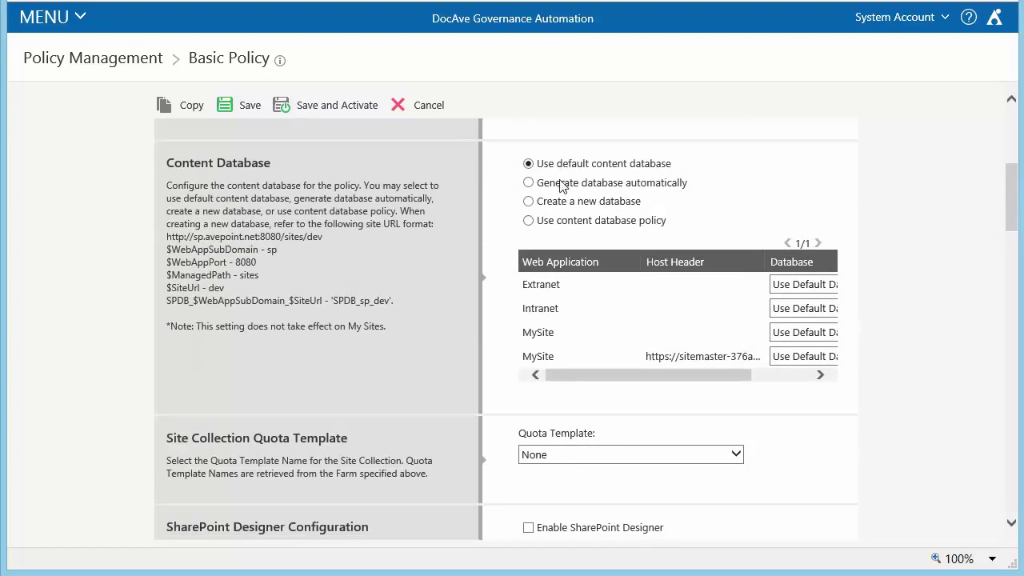
click(527, 223)
click(578, 260)
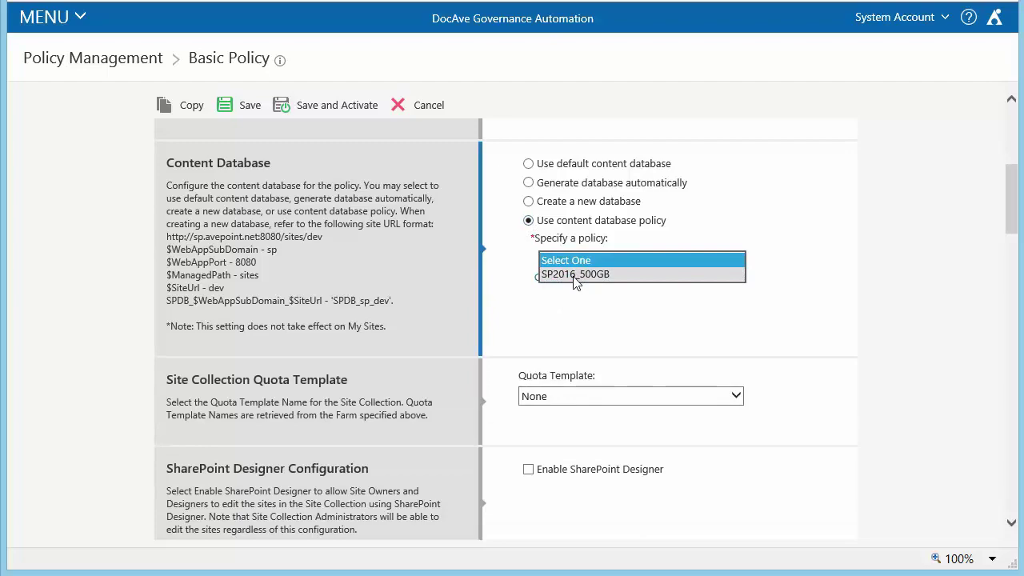
click(576, 275)
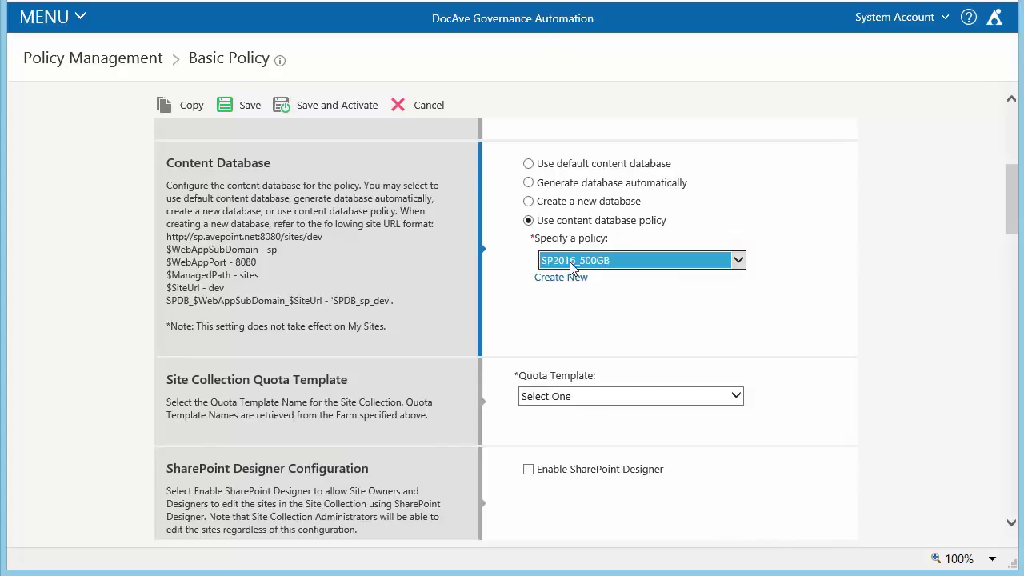
- Set the site collection quota template to 500GB, and save and activate Basic Policy
click(329, 112)
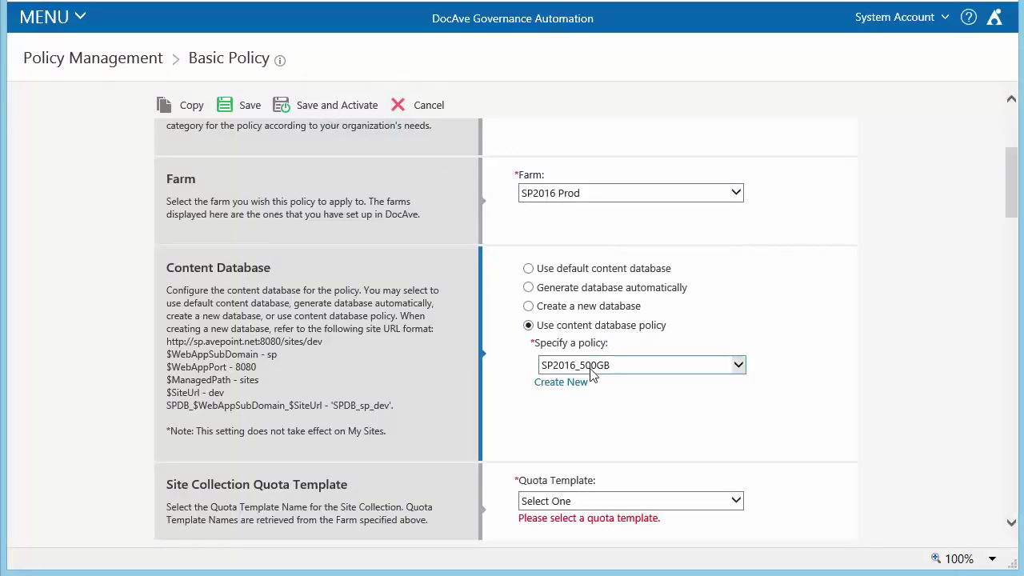
scroll(888, 293, down, 3)
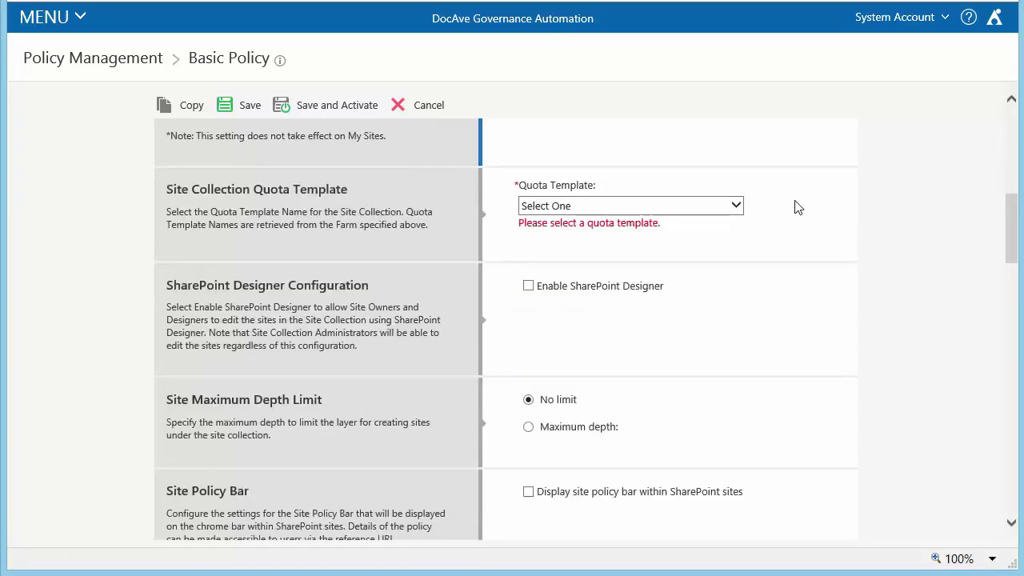
click(582, 208)
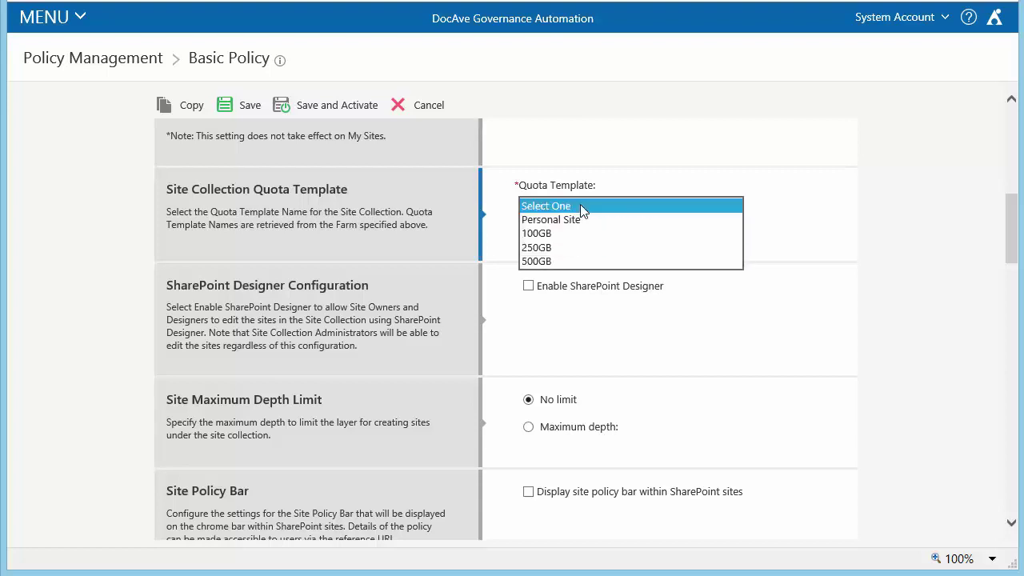
click(538, 264)
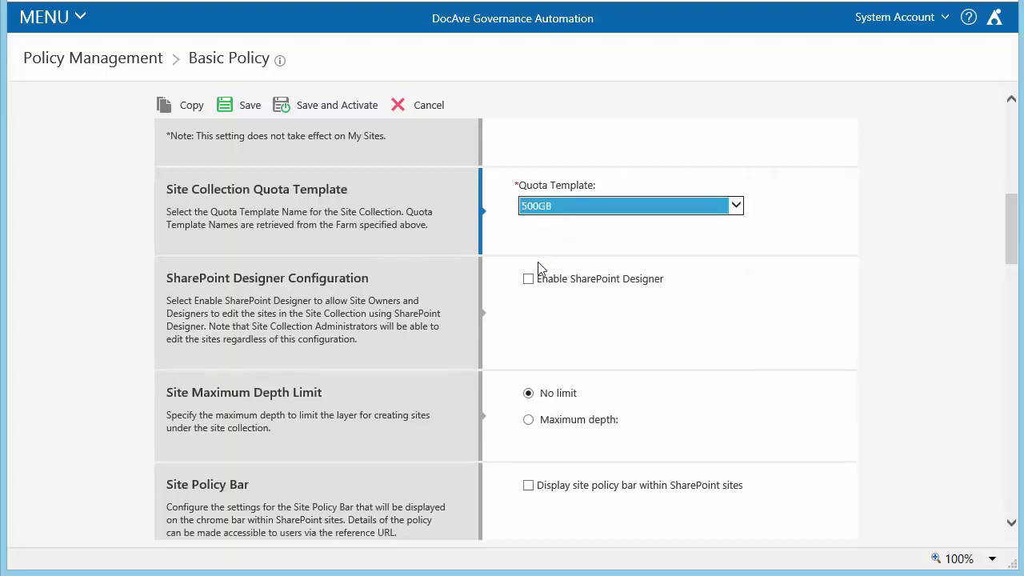
click(335, 112)
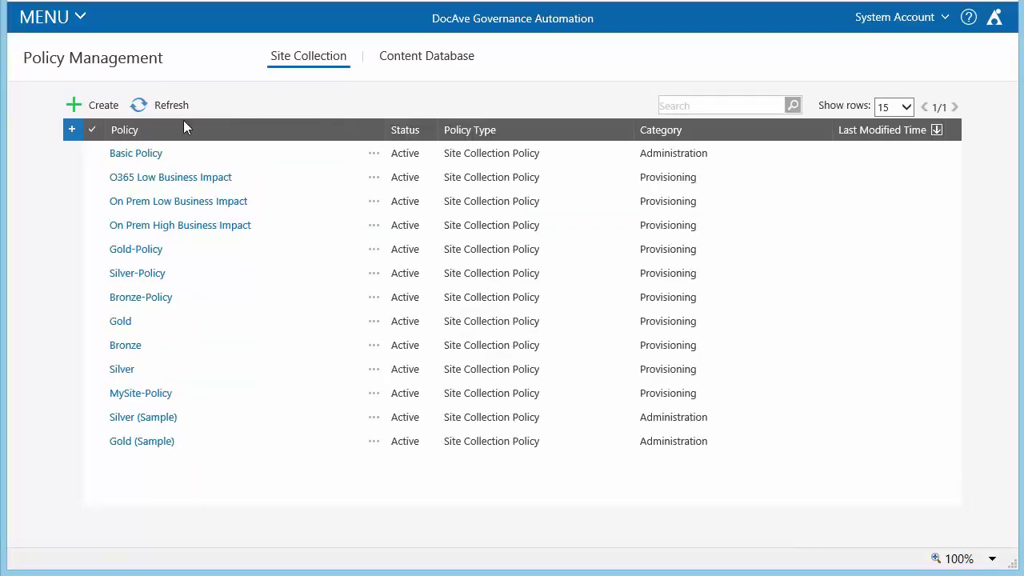
- Check the content database assigned in the basic policy settings of Basic Policy
click(136, 153)
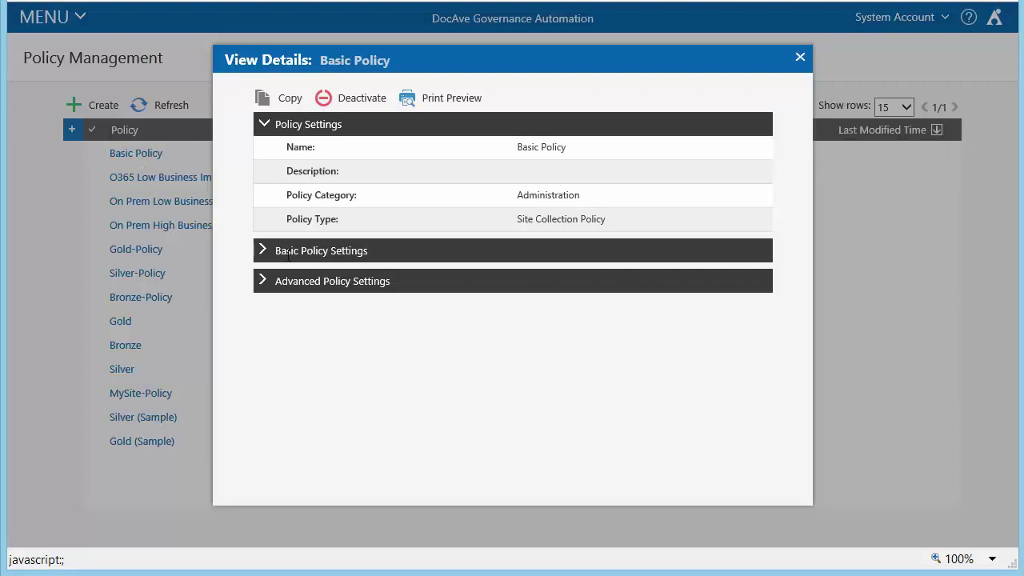
click(264, 251)
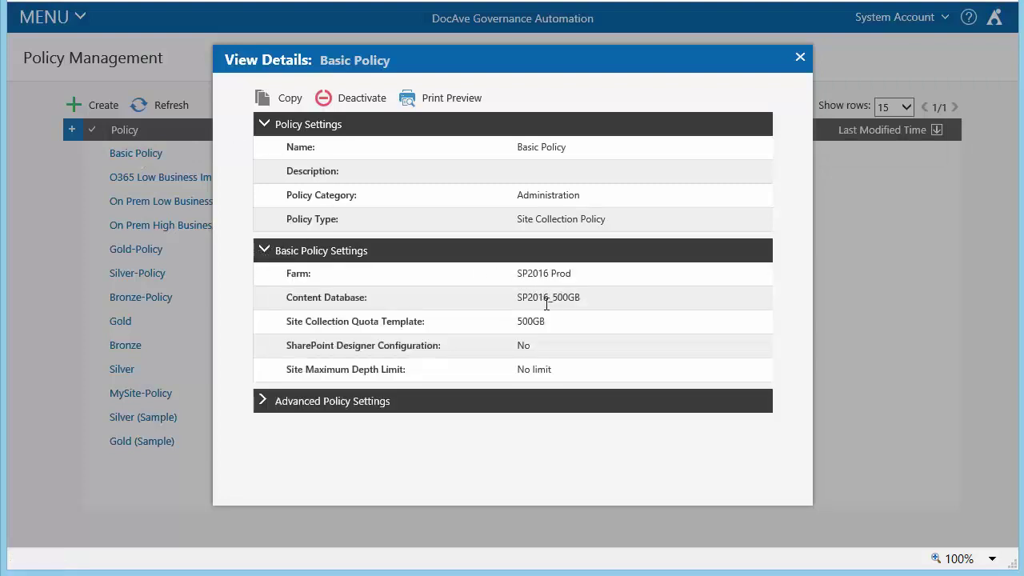
drag(587, 299, 525, 296)
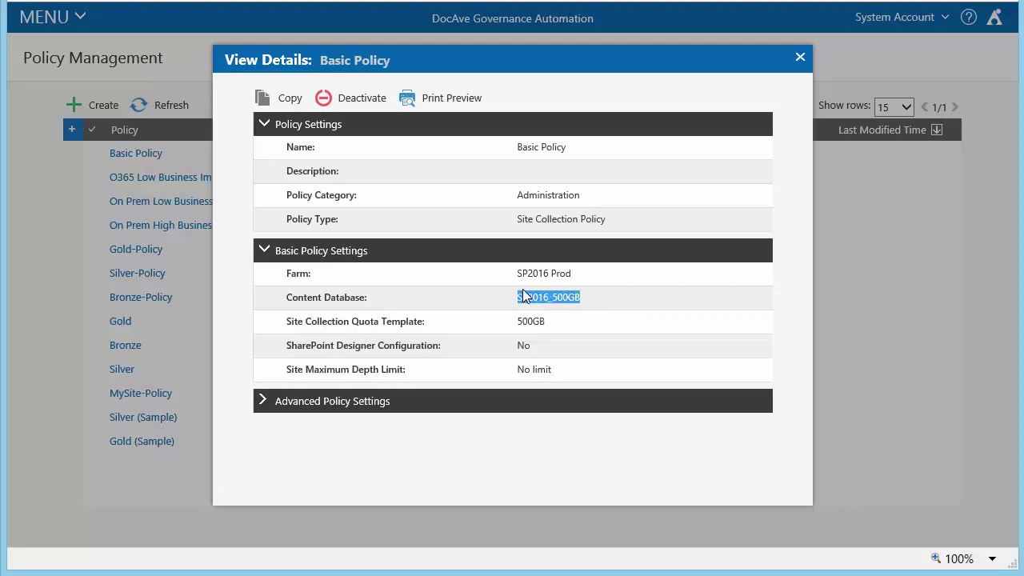